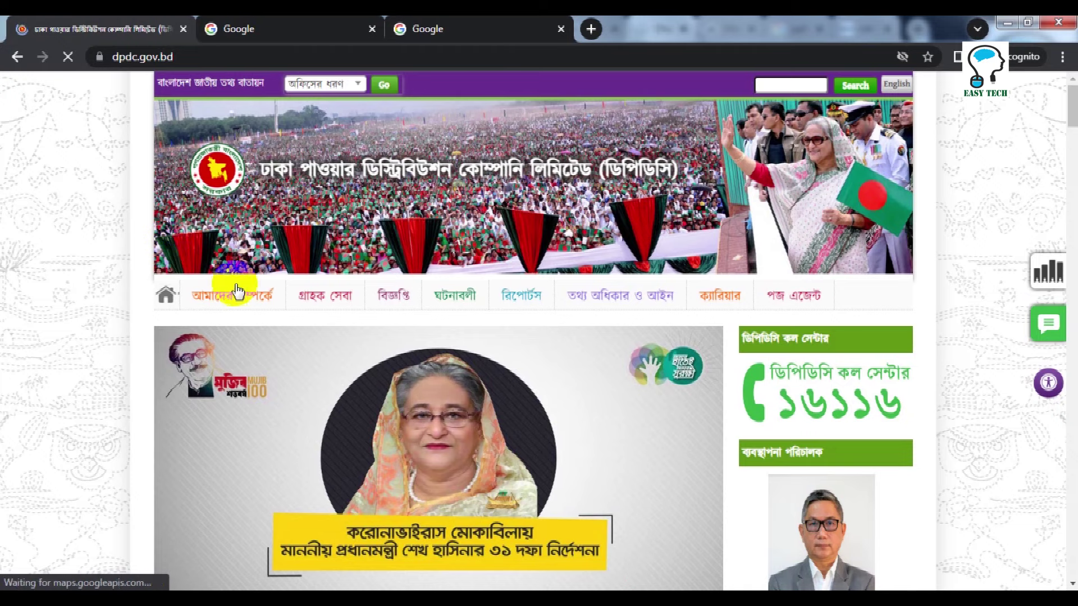
Open the electricity bill lookup form from the গ্রাহক সেবা (customer service) section of the DPDC website.
{"action": "mouse_move", "coordinate": [323, 295]}
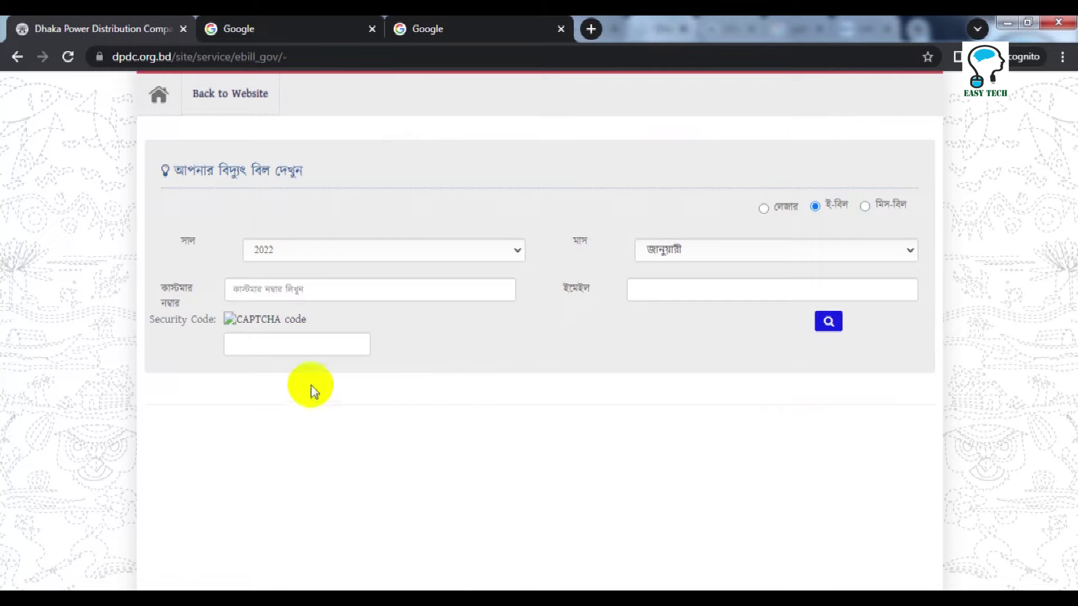
{"action": "left_click_drag", "start_coordinate": [171, 169], "coordinate": [303, 170]}
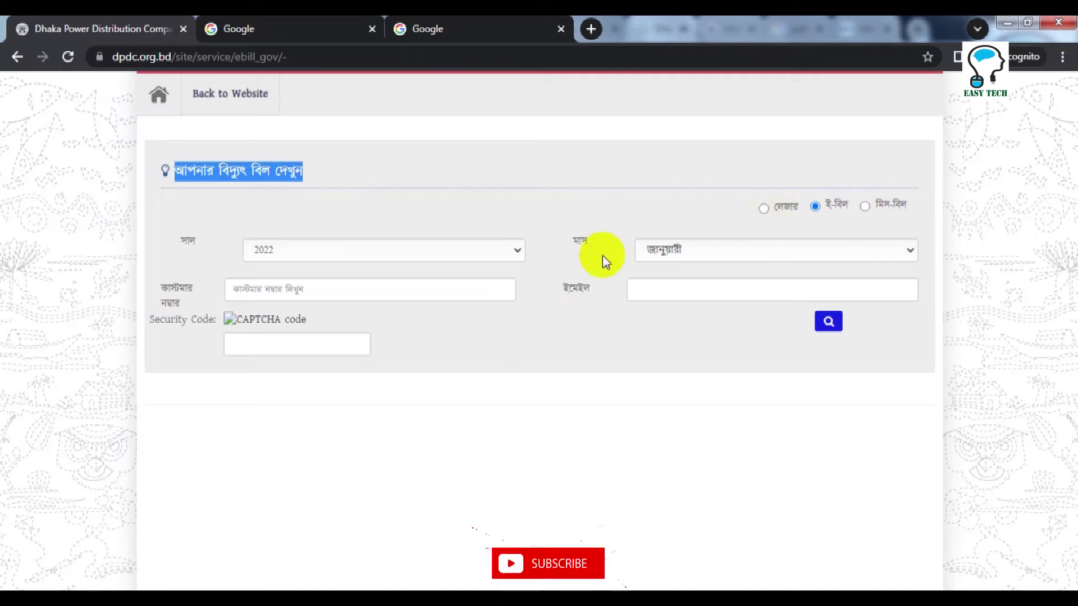
{"action": "left_click", "coordinate": [409, 174]}
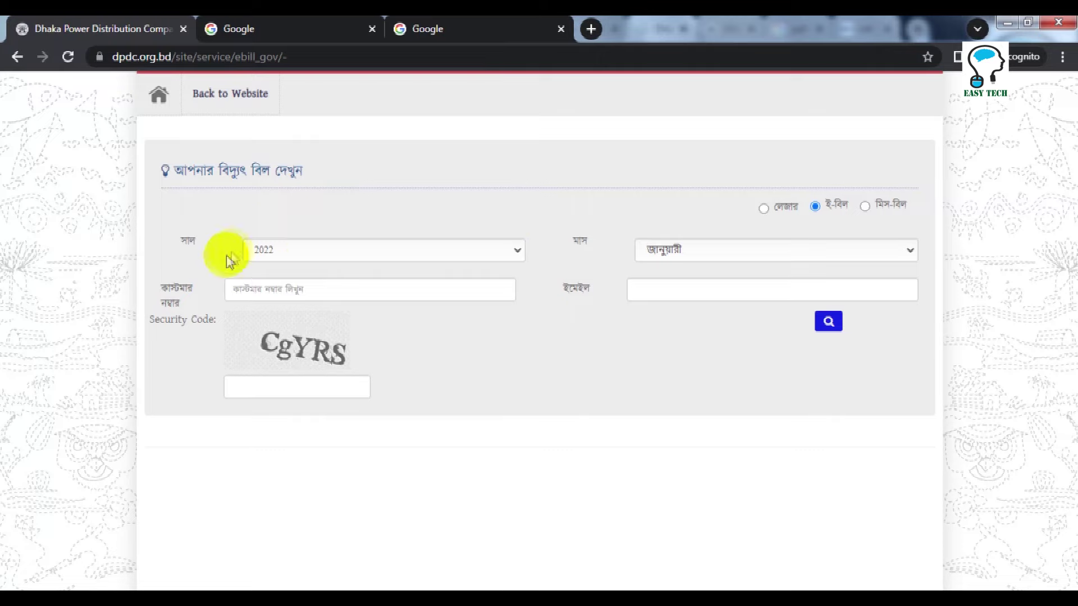
Set the e-bill period to year 2022 and month মার্চ (March).
{"action": "left_click", "coordinate": [301, 258]}
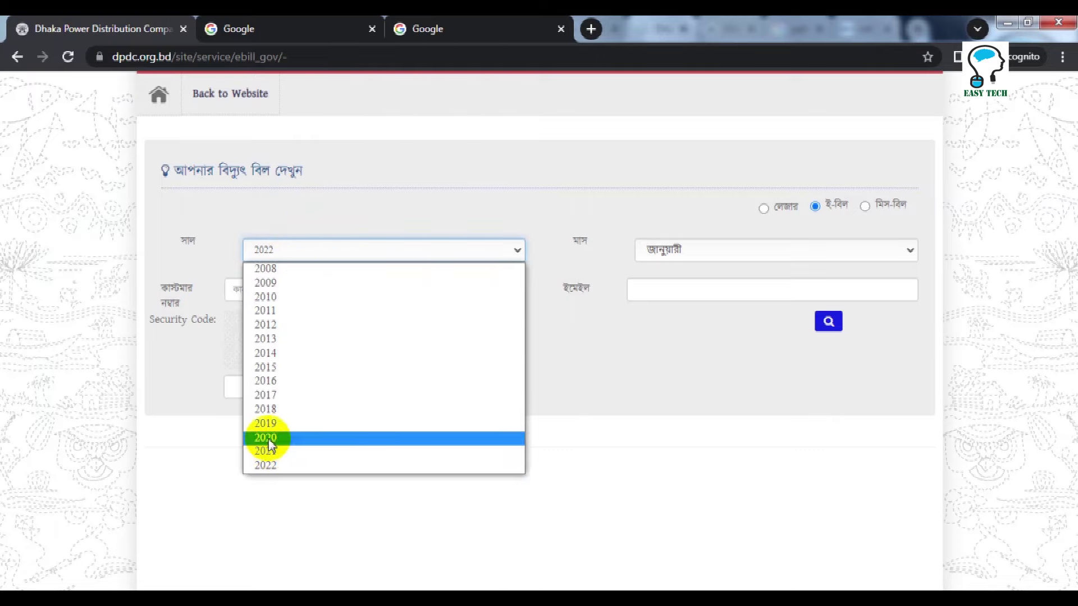
{"action": "left_click", "coordinate": [280, 465]}
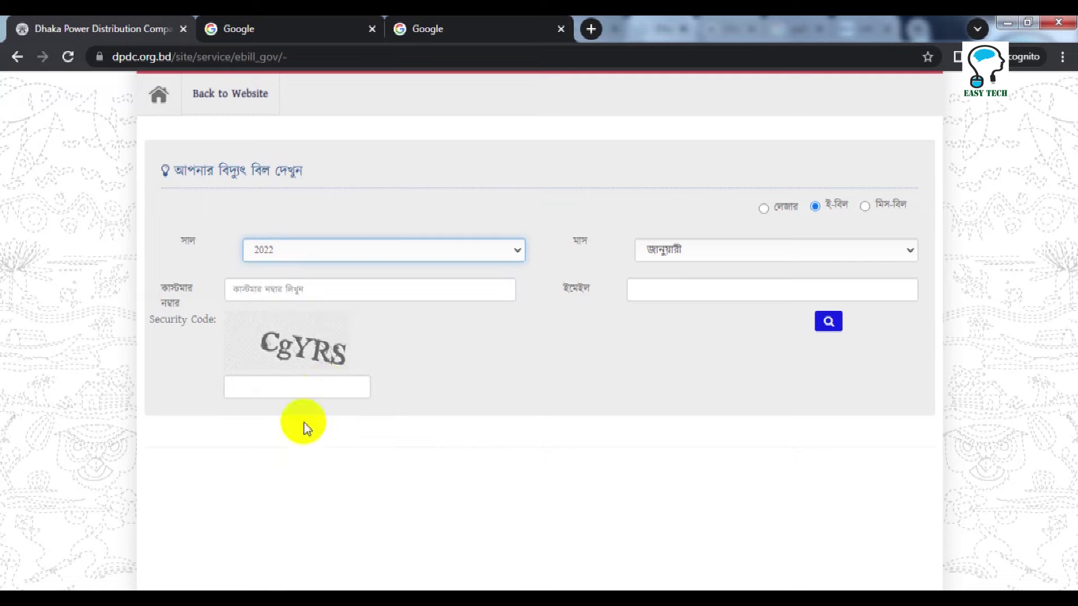
{"action": "left_click", "coordinate": [680, 256]}
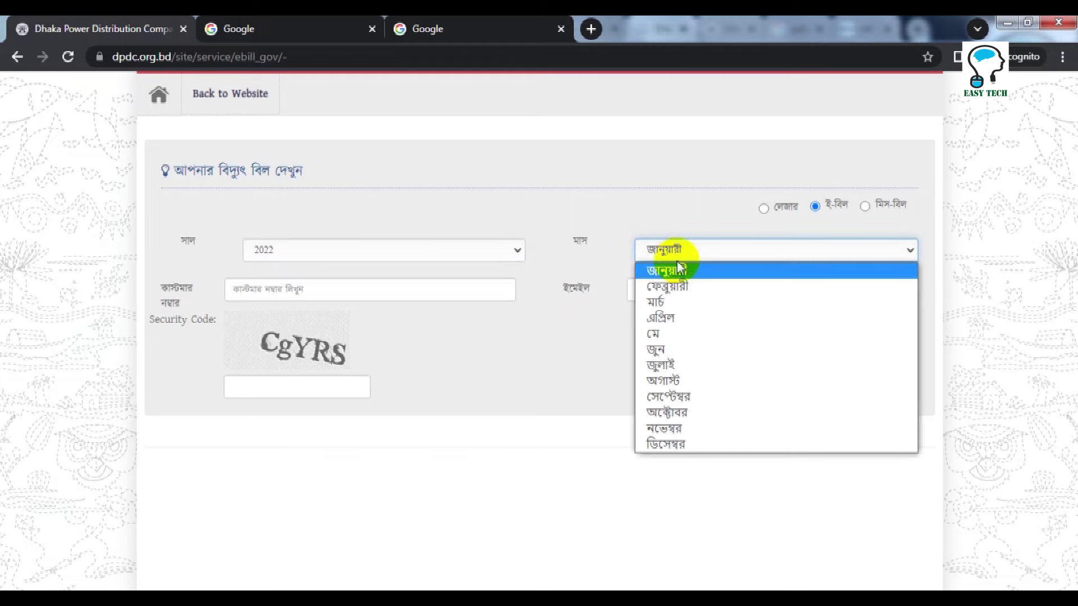
{"action": "left_click", "coordinate": [668, 303]}
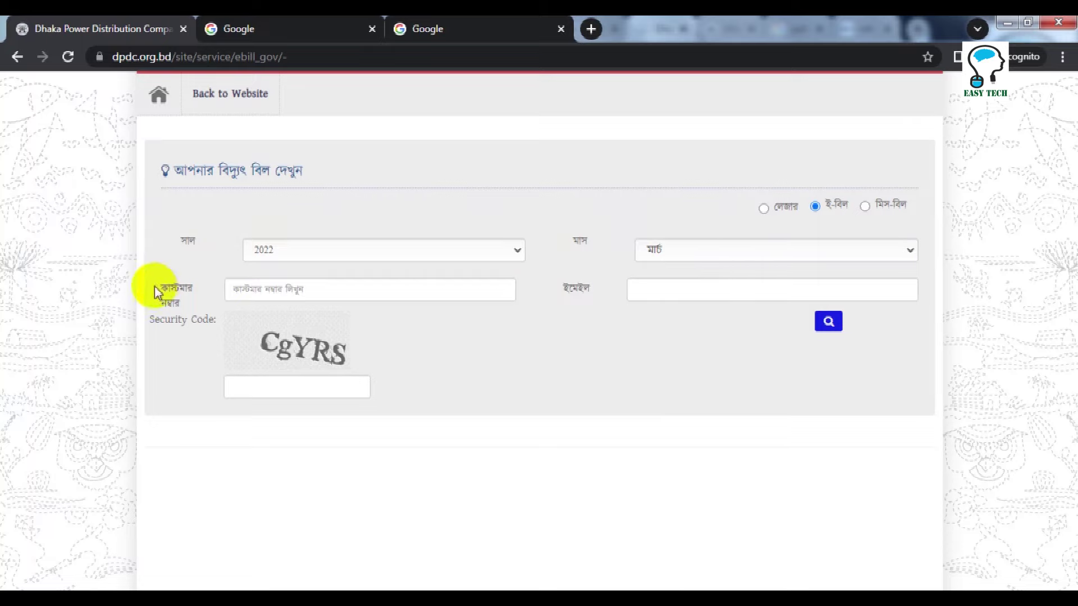
Fill in the customer number and the displayed security code, leaving the email blank, and retrieve the e-bill.
{"action": "triple_click", "coordinate": [178, 303]}
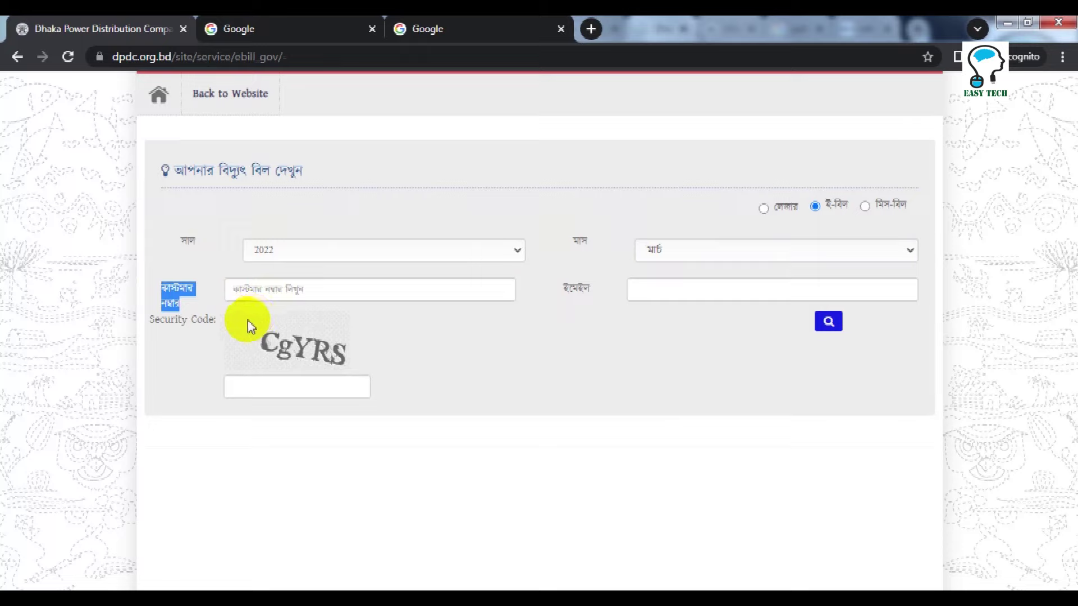
{"action": "left_click", "coordinate": [251, 288]}
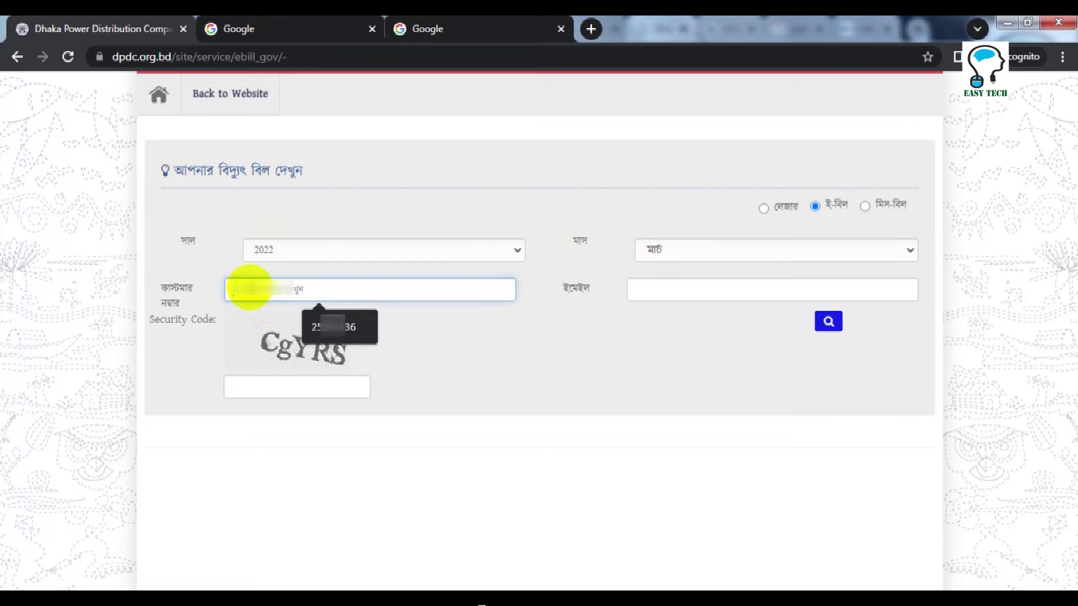
{"action": "left_click", "coordinate": [358, 325]}
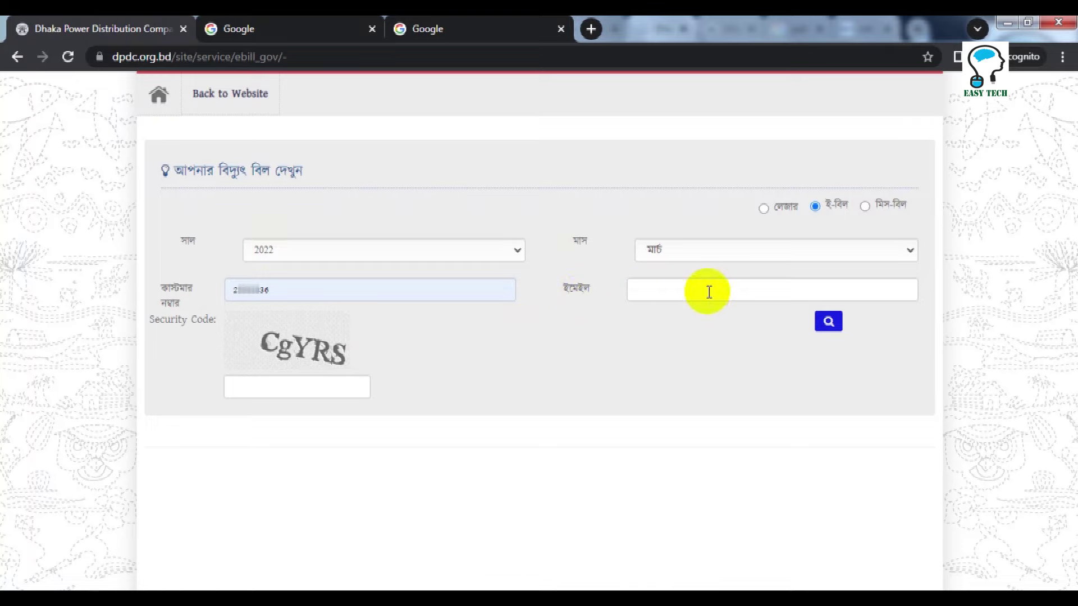
{"action": "left_click", "coordinate": [267, 387]}
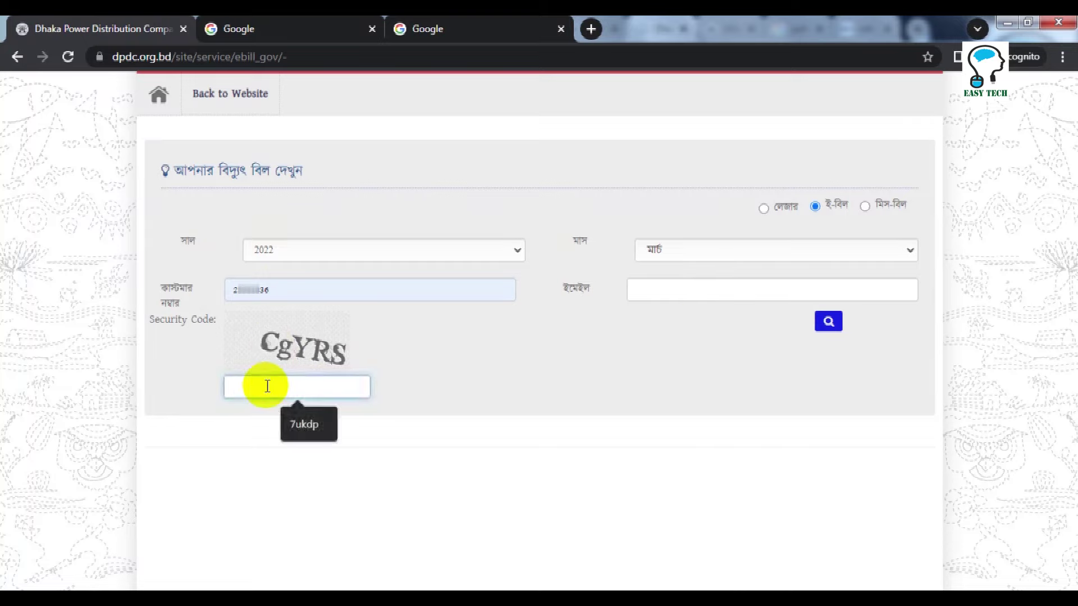
{"action": "type", "text": "CgYRS"}
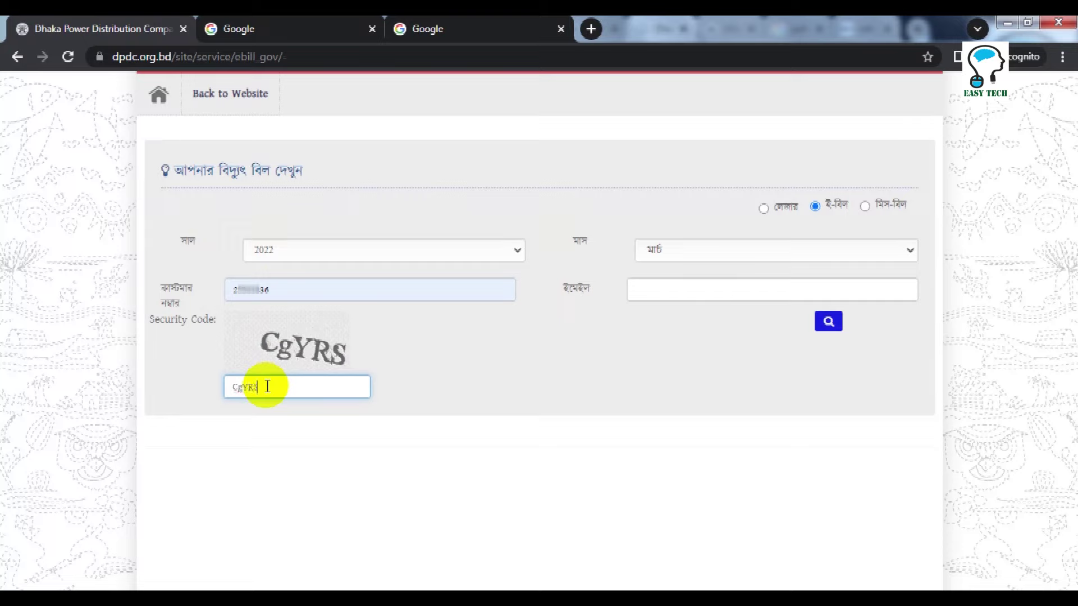
{"action": "left_click", "coordinate": [829, 326]}
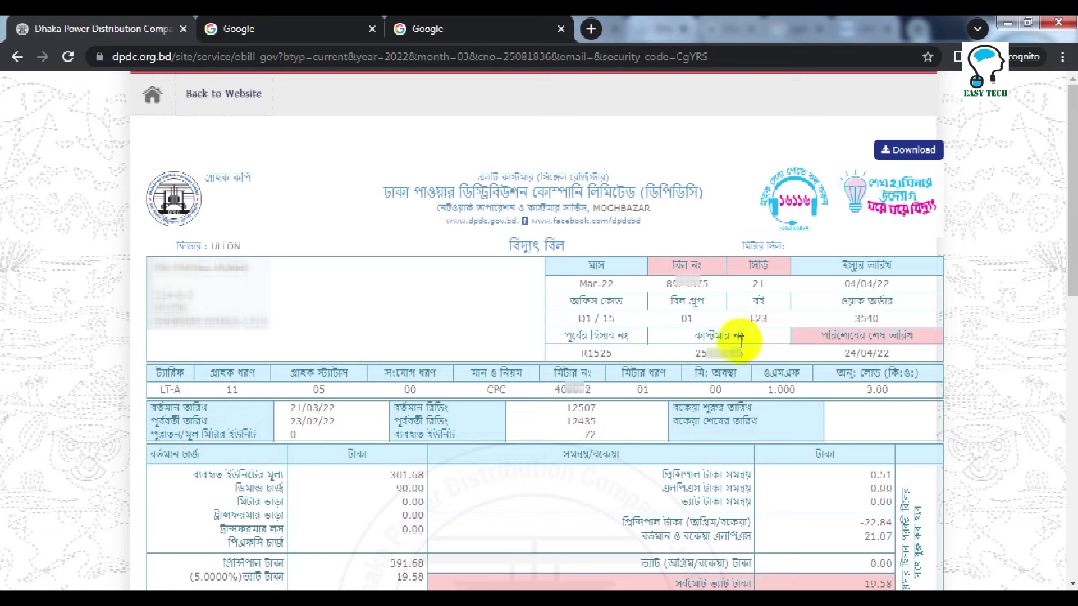
Download the March 2022 electricity bill as a PDF document into the Downloads folder.
{"action": "left_click_drag", "start_coordinate": [696, 351], "coordinate": [740, 352]}
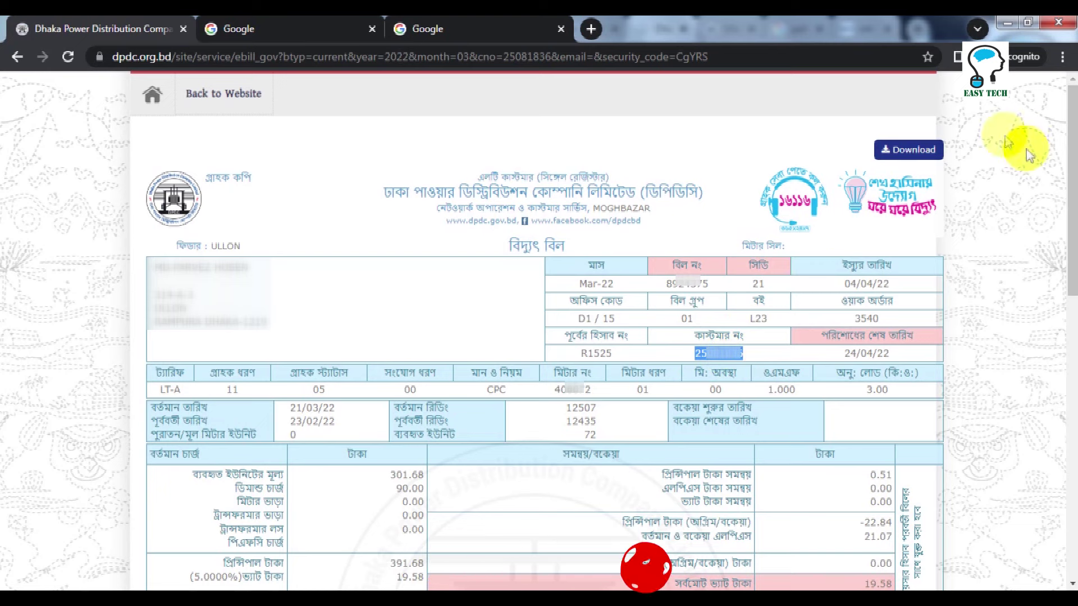
{"action": "left_click", "coordinate": [909, 153]}
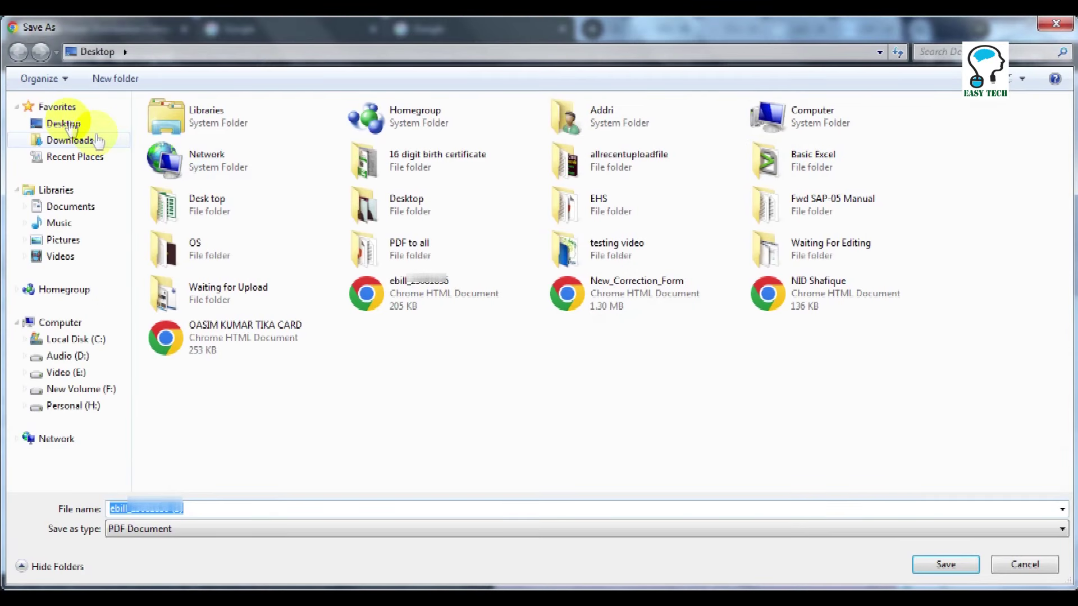
{"action": "left_click", "coordinate": [63, 123]}
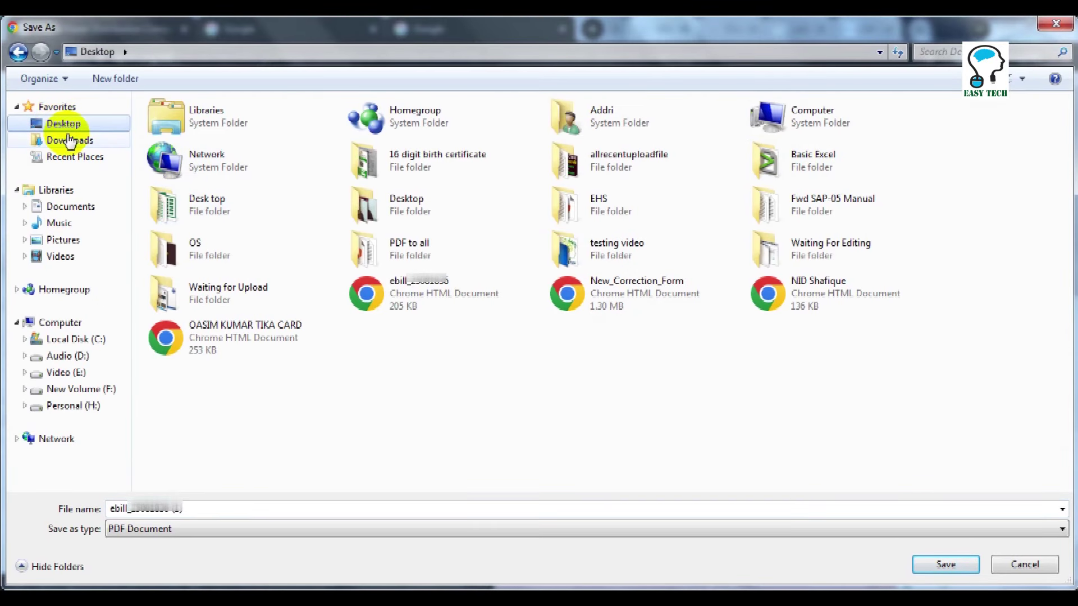
{"action": "left_click", "coordinate": [69, 140]}
{"action": "left_click", "coordinate": [945, 561]}
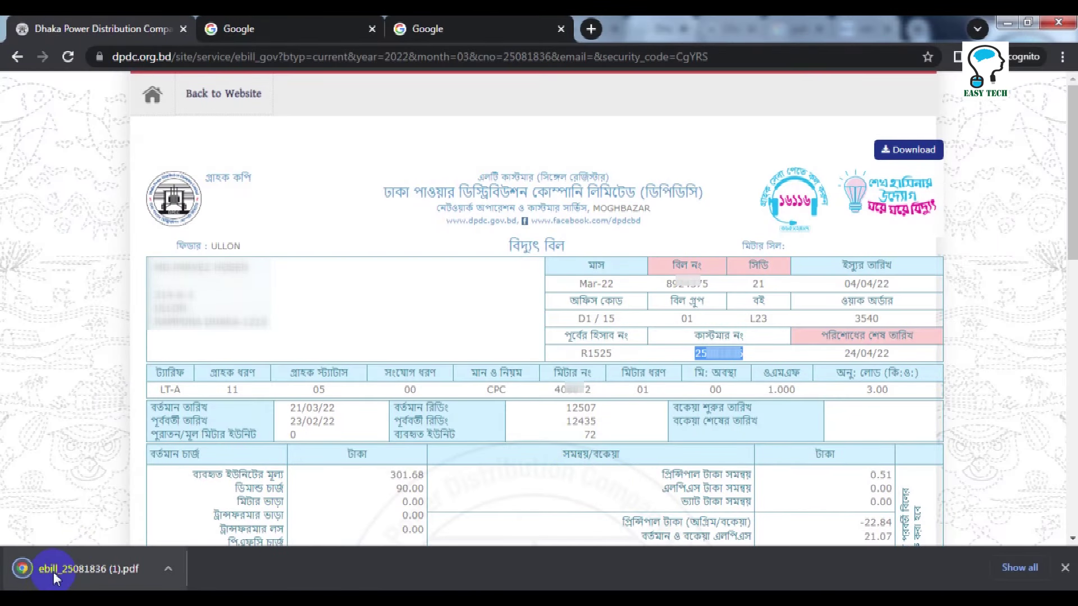
Open the downloaded bill PDF and examine the whole page, from the charges to the bank payment slip.
{"action": "left_click", "coordinate": [53, 571]}
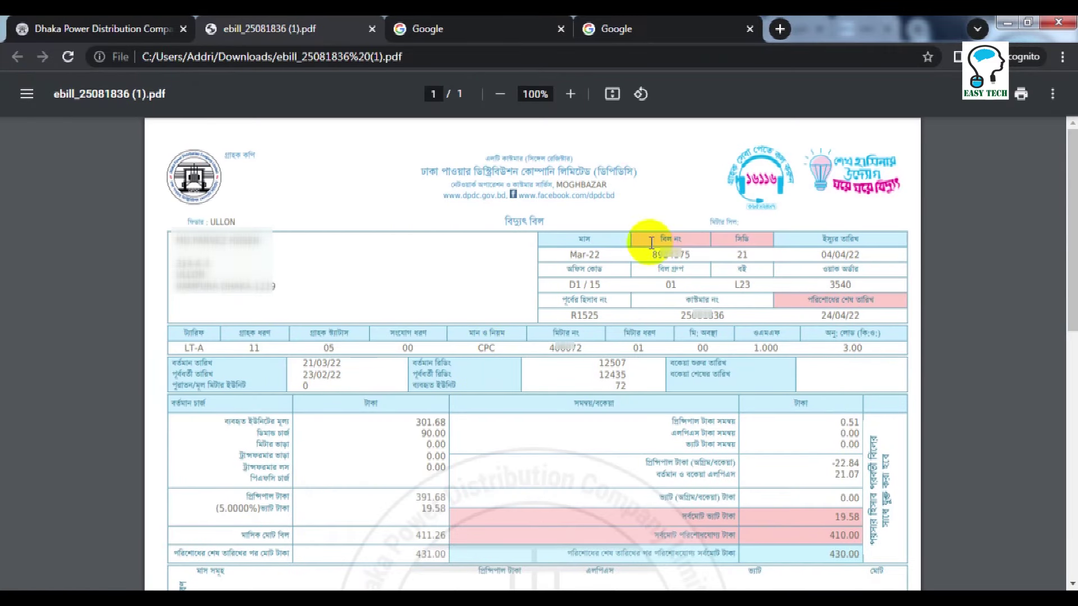
{"action": "scroll", "coordinate": [637, 243], "scroll_direction": "down", "scroll_amount": 3}
{"action": "scroll", "coordinate": [637, 242], "scroll_direction": "down", "scroll_amount": 7}
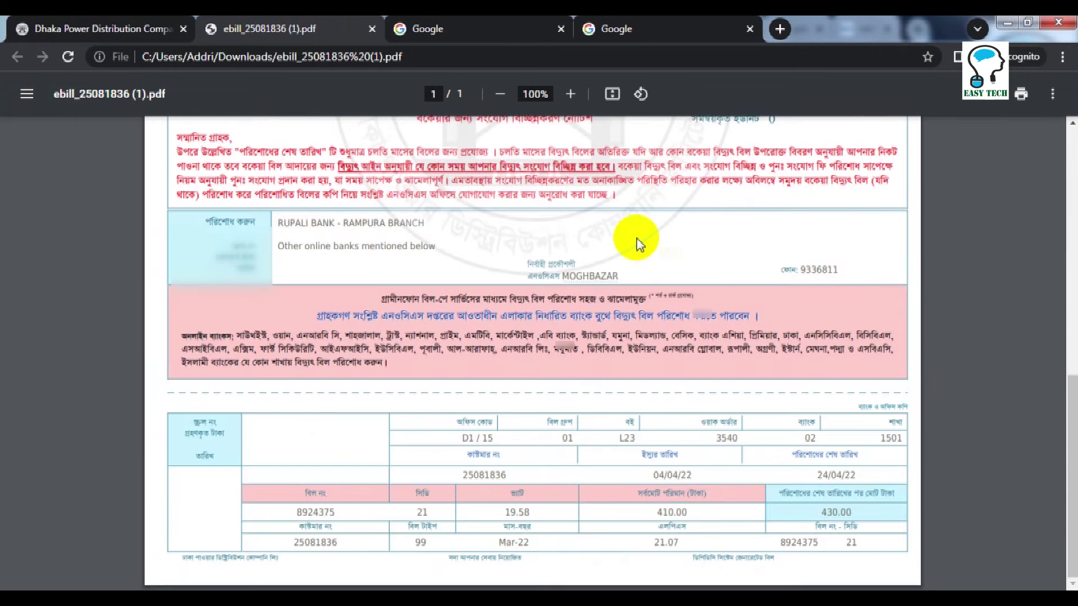
{"action": "scroll", "coordinate": [637, 243], "scroll_direction": "up", "scroll_amount": 10}
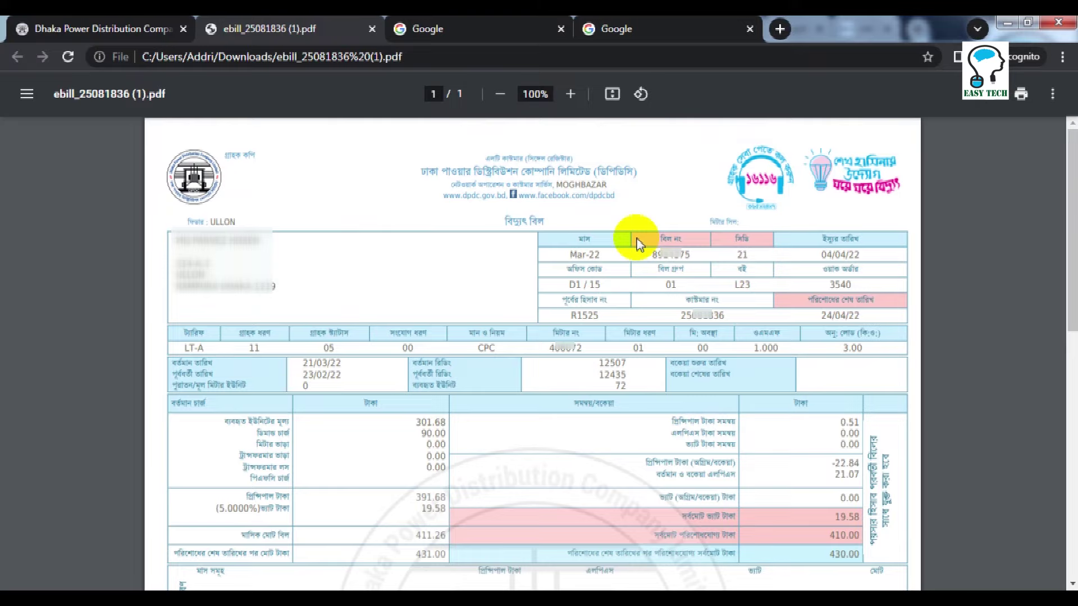
{"action": "left_click", "coordinate": [409, 23]}
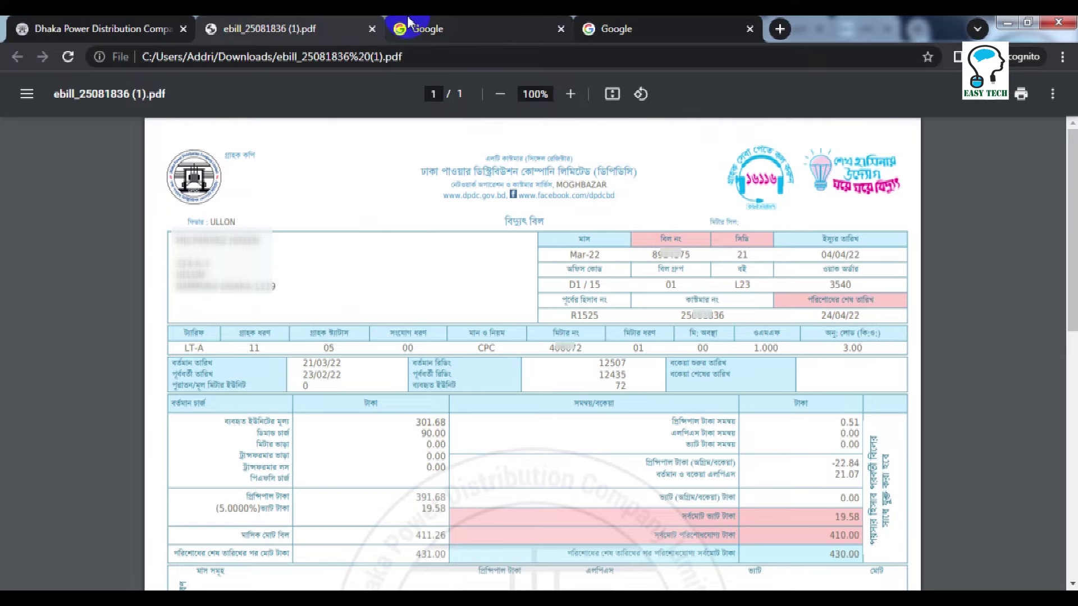
{"action": "left_click", "coordinate": [432, 23]}
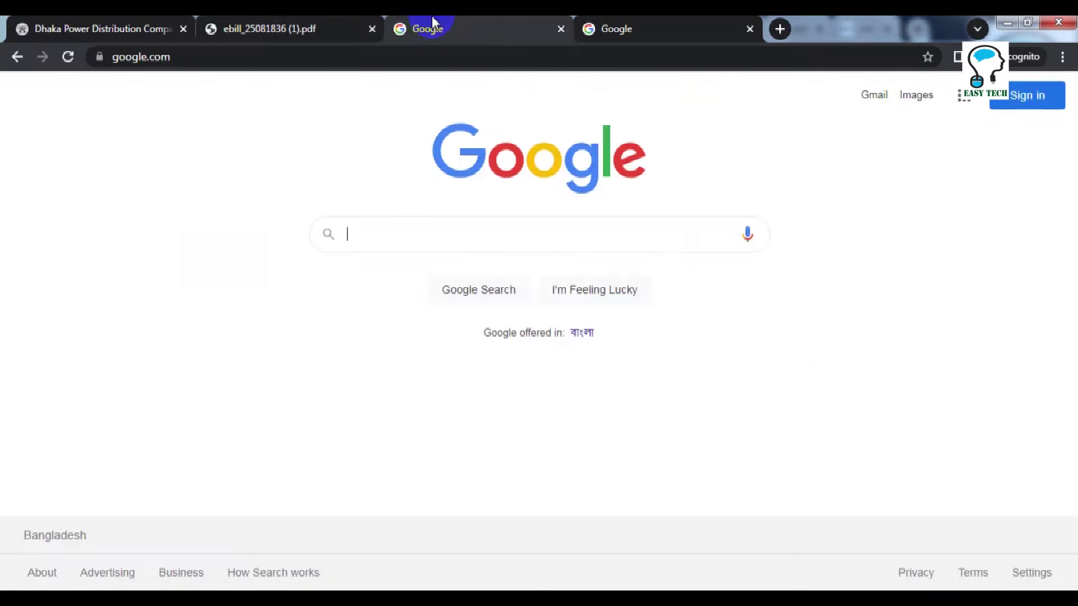
{"action": "left_click", "coordinate": [393, 245]}
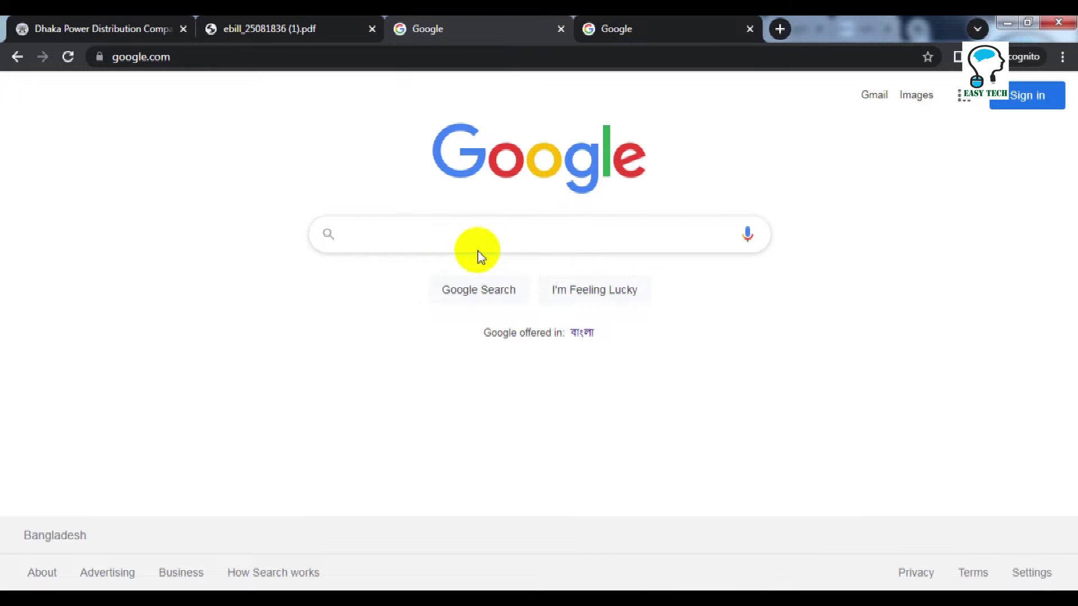
Return to the DPDC bill lookup, choose the লেজার (ledger) type, enter the displayed security code and retrieve the customer's ledger.
{"action": "left_click", "coordinate": [108, 23]}
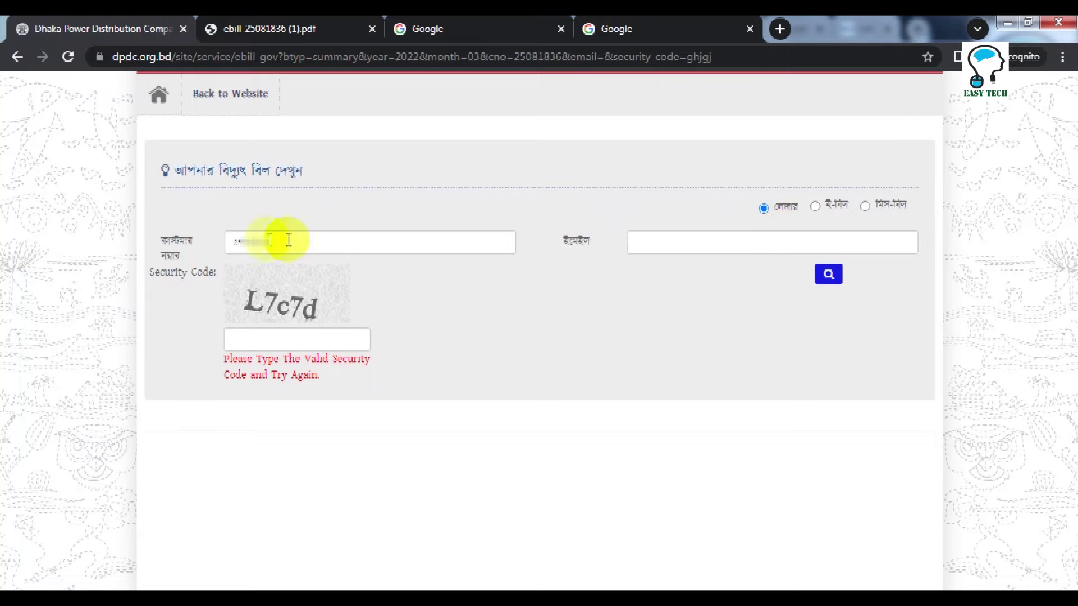
{"action": "left_click", "coordinate": [260, 344]}
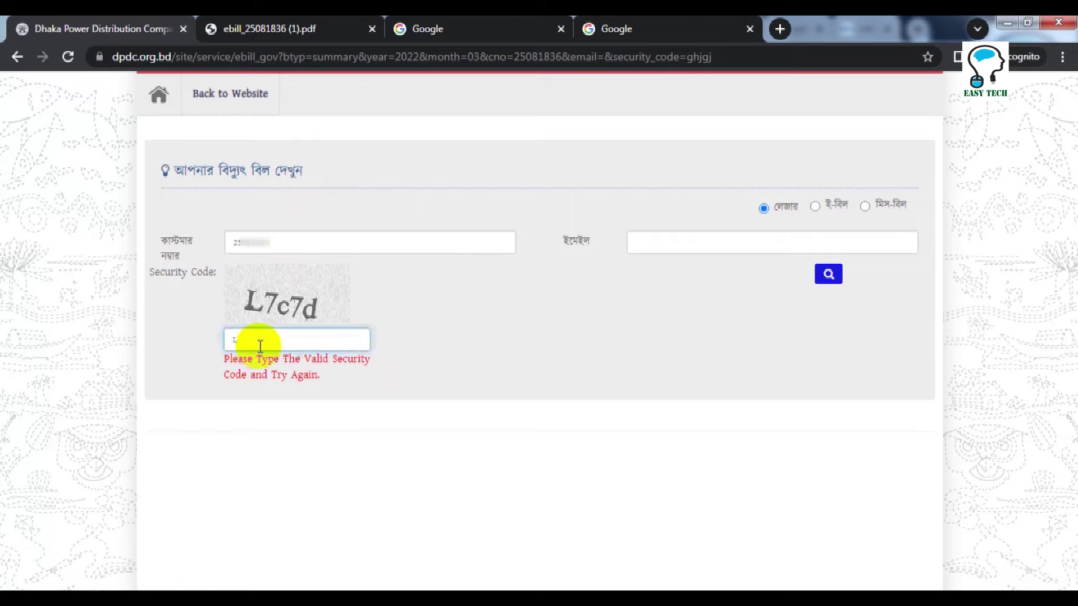
{"action": "type", "text": "7c7d"}
{"action": "left_click", "coordinate": [828, 278]}
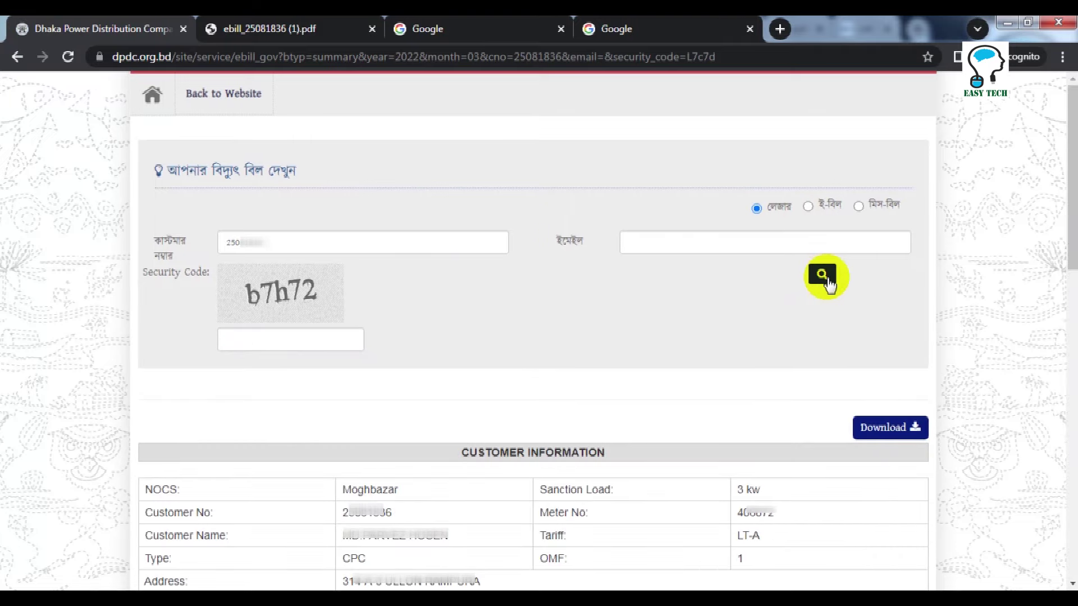
Examine the payment history table in the ledger, checking bill months, paid amounts and pay dates back to April 2019.
{"action": "scroll", "coordinate": [829, 277], "scroll_direction": "down", "scroll_amount": 10}
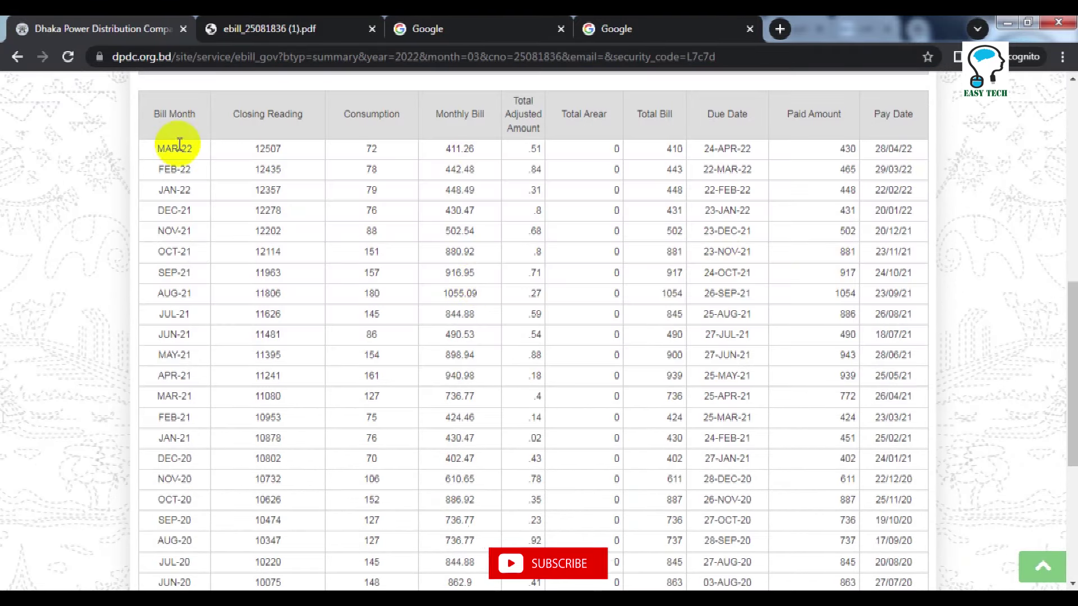
{"action": "left_click_drag", "start_coordinate": [158, 149], "coordinate": [186, 150]}
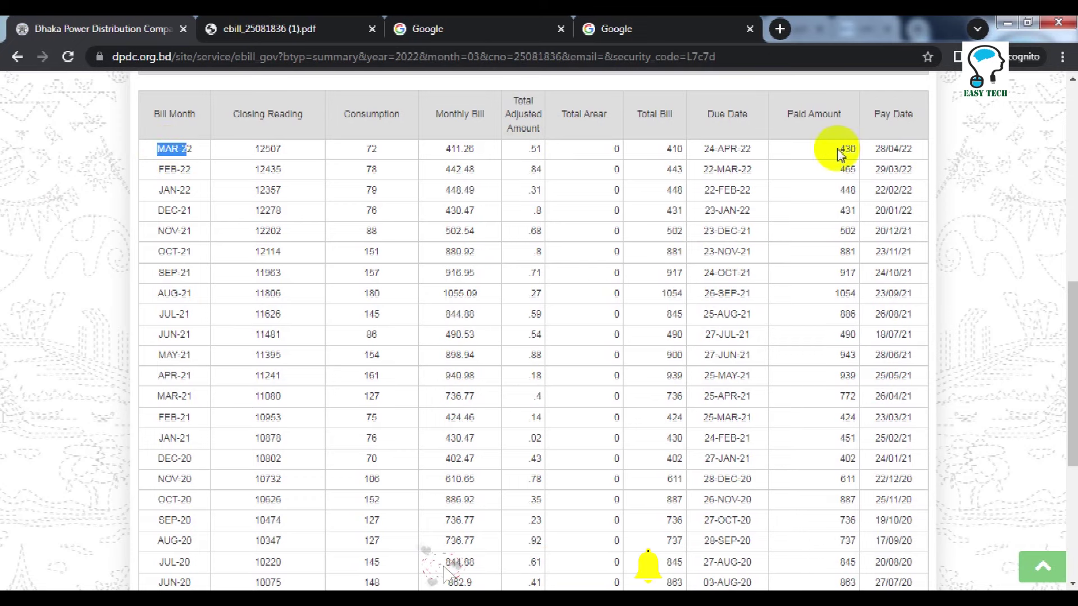
{"action": "left_click_drag", "start_coordinate": [837, 149], "coordinate": [899, 148]}
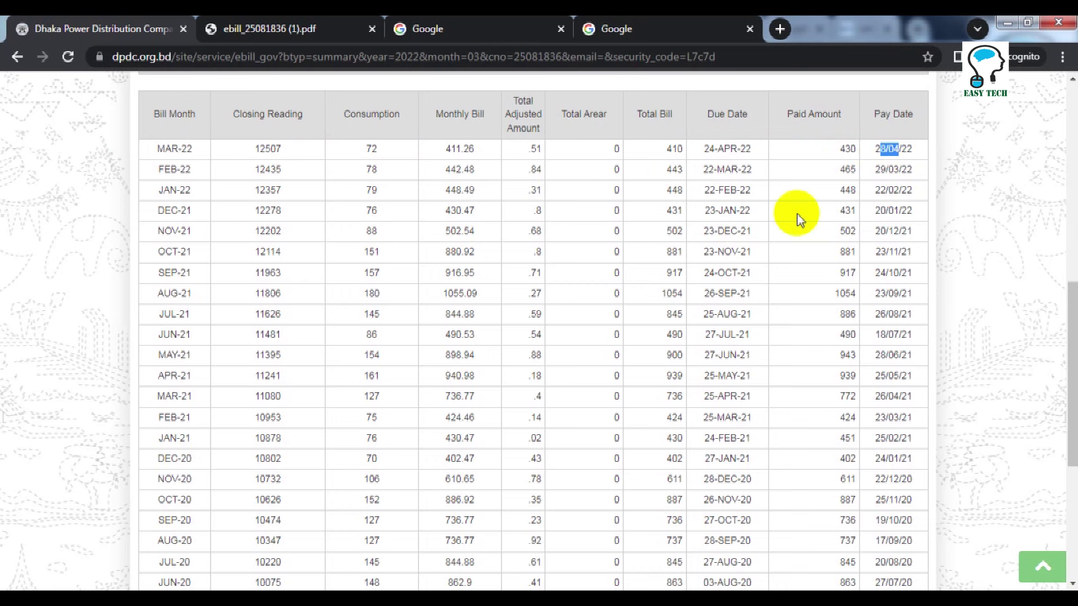
{"action": "scroll", "coordinate": [838, 235], "scroll_direction": "down", "scroll_amount": 5}
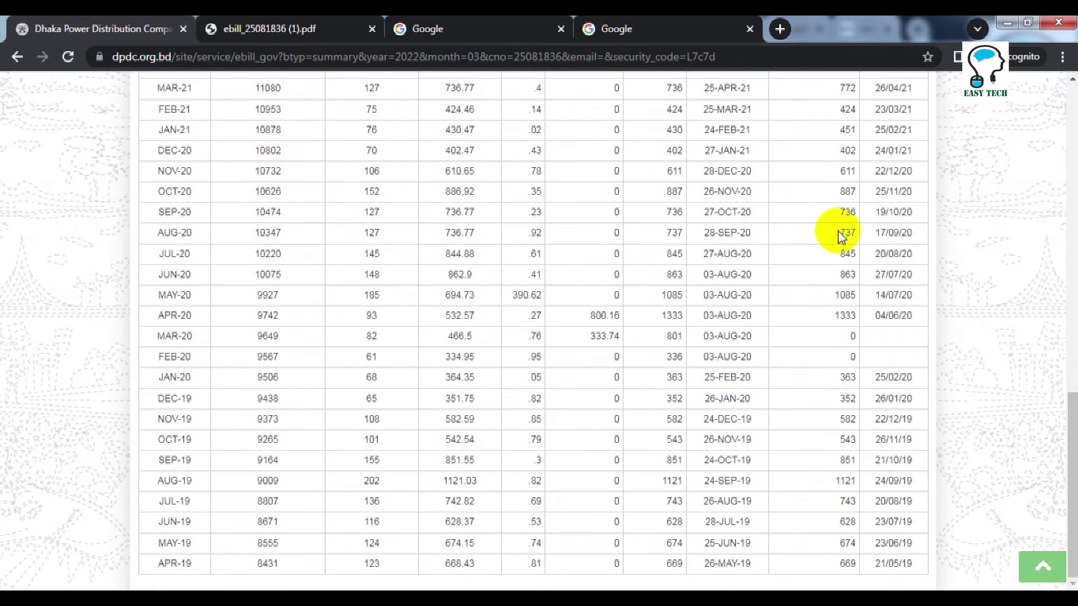
{"action": "left_click_drag", "start_coordinate": [205, 561], "coordinate": [160, 157]}
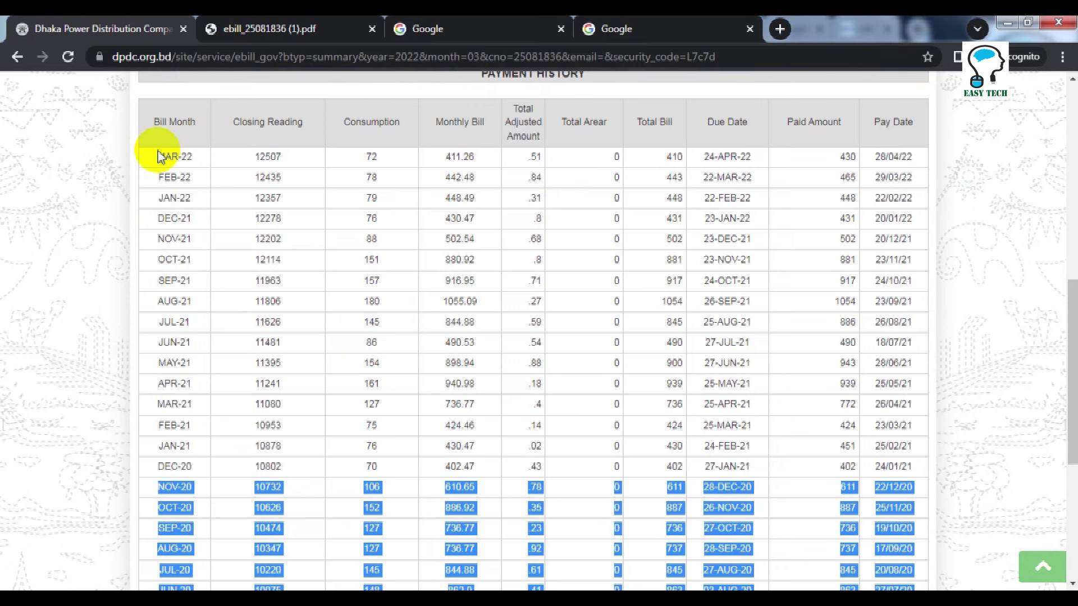